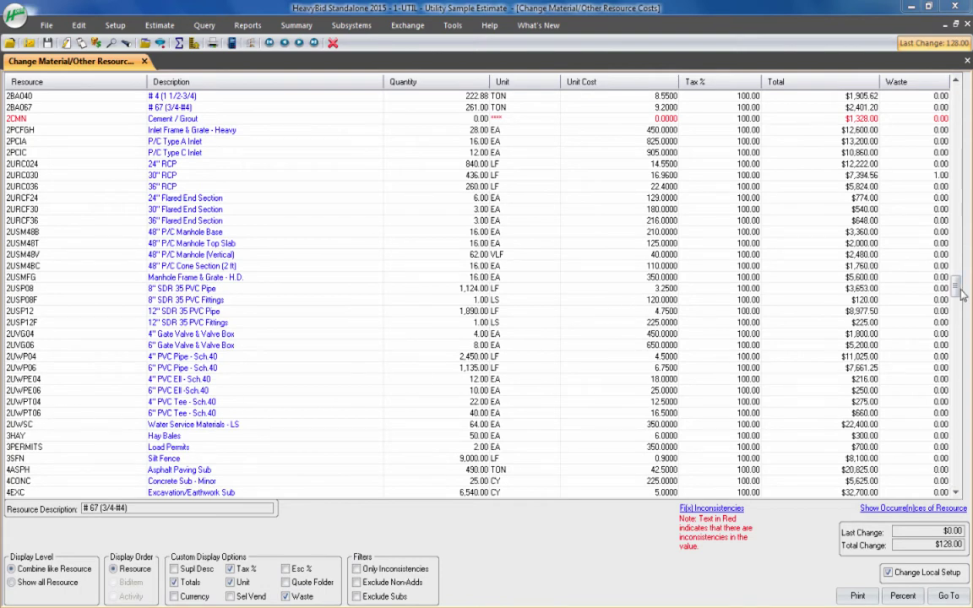
Step: Give Inlet Frame & Grate - Heavy (2PCFGH) unit cost 500 and waste 1, totaling $14,000.00
left_click(959, 353)
key("ctrl+End")
key("Up")
key("Up")
key("Up")
key("Up")
key("Up")
key("Up")
key("Up")
key("Up")
key("Up")
key("Up")
key("Up")
key("Up")
key("Up")
key("Up")
key("Up")
key("Up")
key("Up")
key("Up")
key("Up")
key("Up")
key("Up")
key("Up")
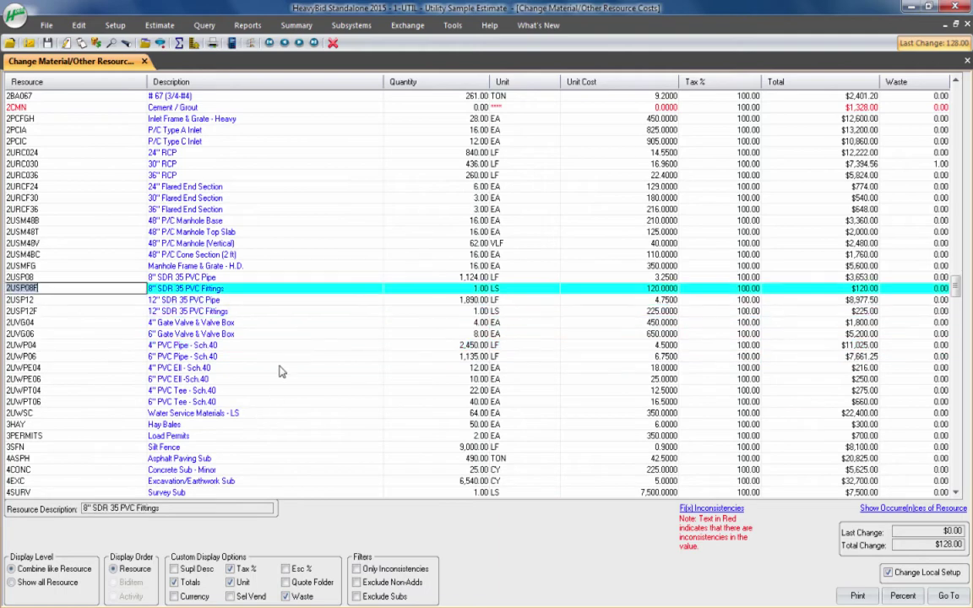
key("Up")
key("Up")
key("Up")
key("Up")
key("Up")
key("Up")
key("Up")
key("Up")
key("Up")
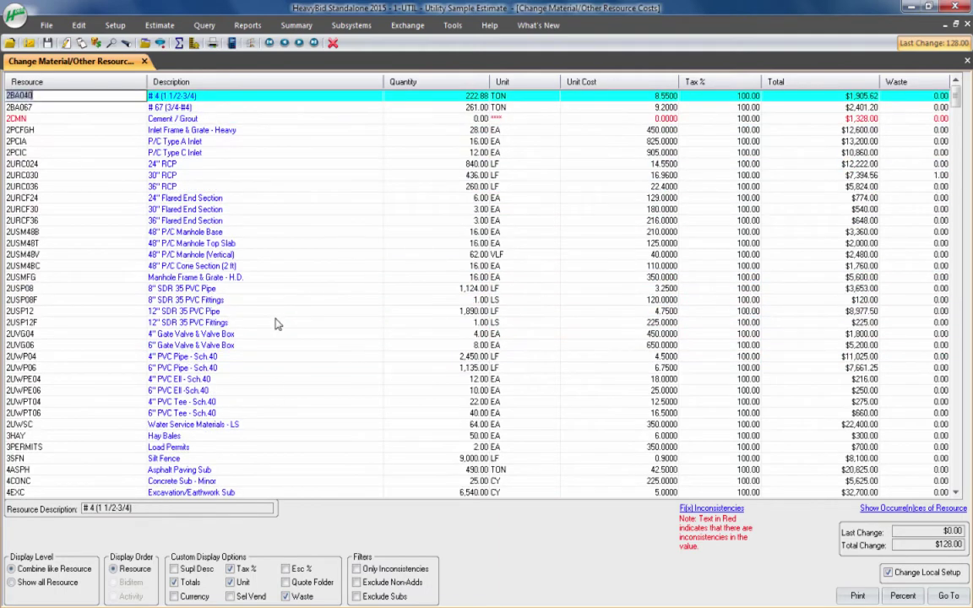
key("Down")
key("Down")
key("Down")
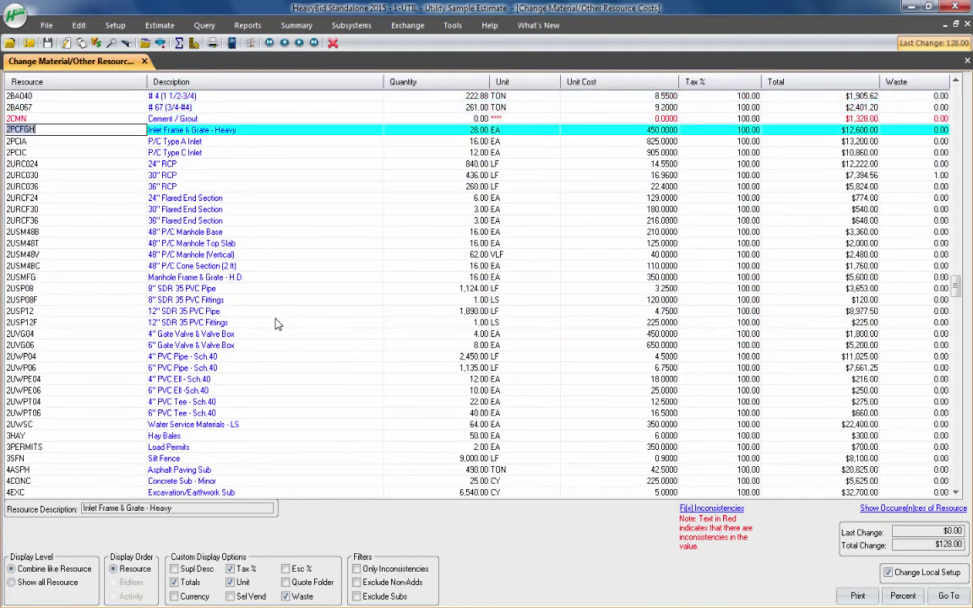
key("Tab")
key("Tab")
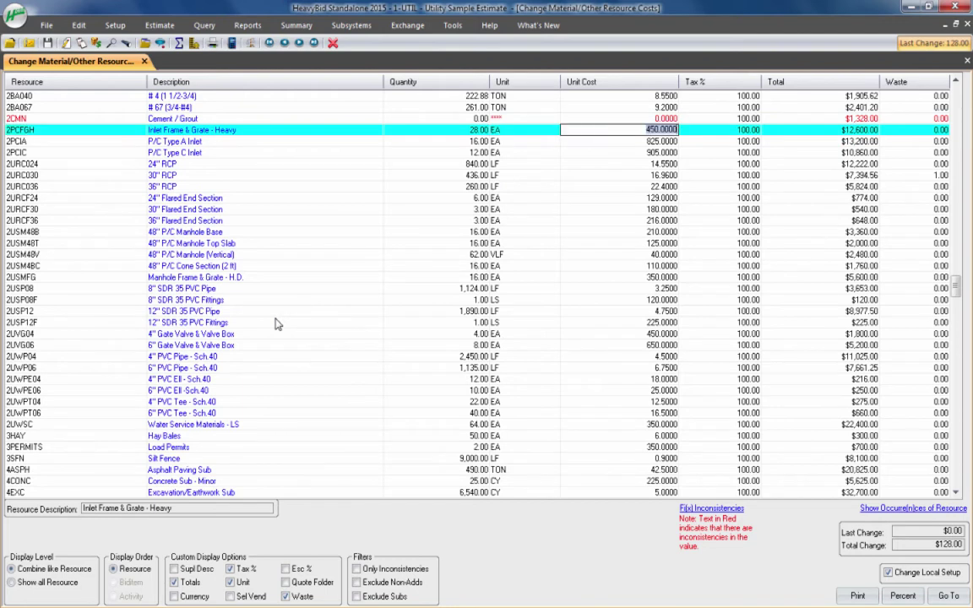
type("5")
key("Tab")
key("Tab")
key("Tab")
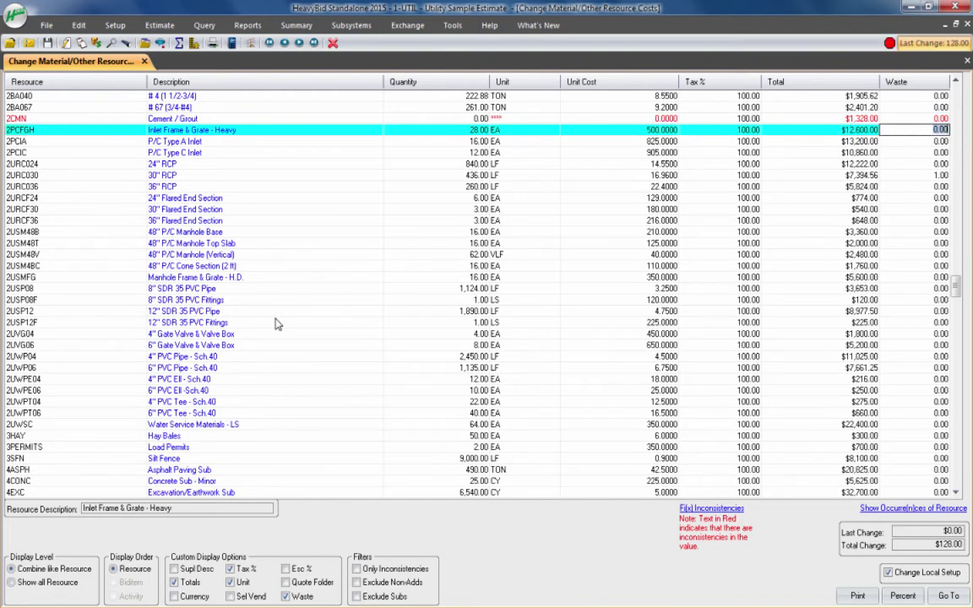
type("1")
key("Tab")
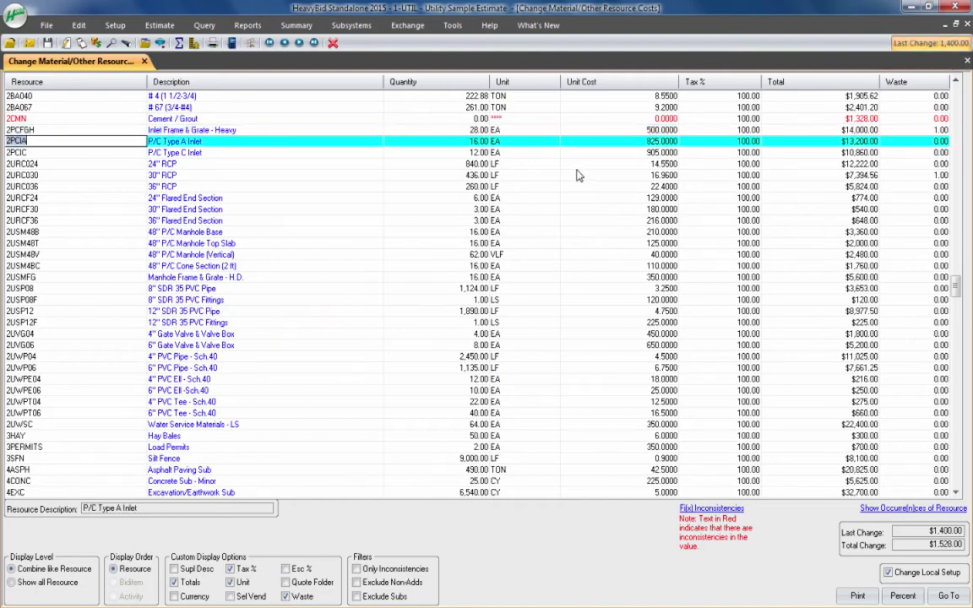
left_click(419, 98)
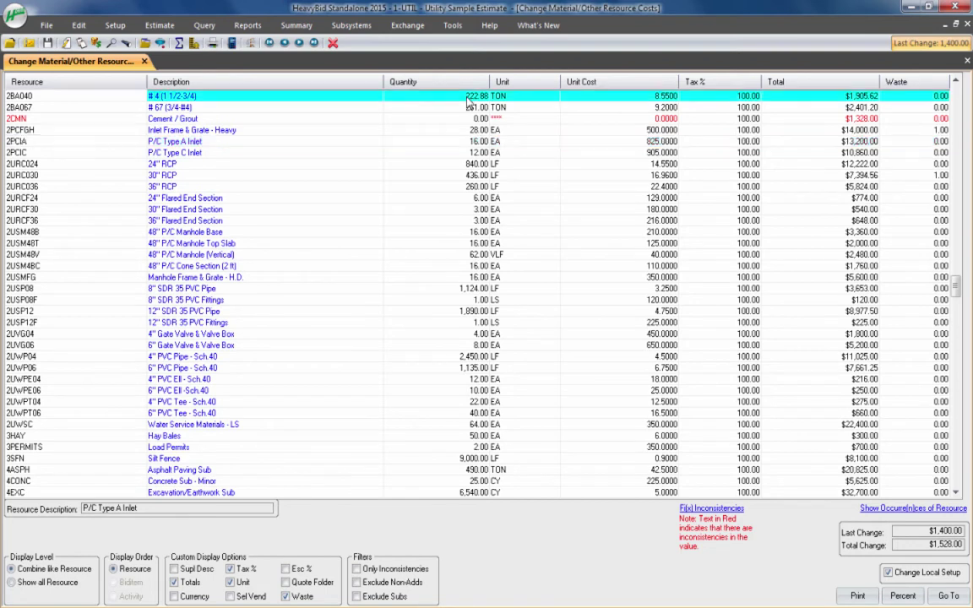
left_click(469, 109)
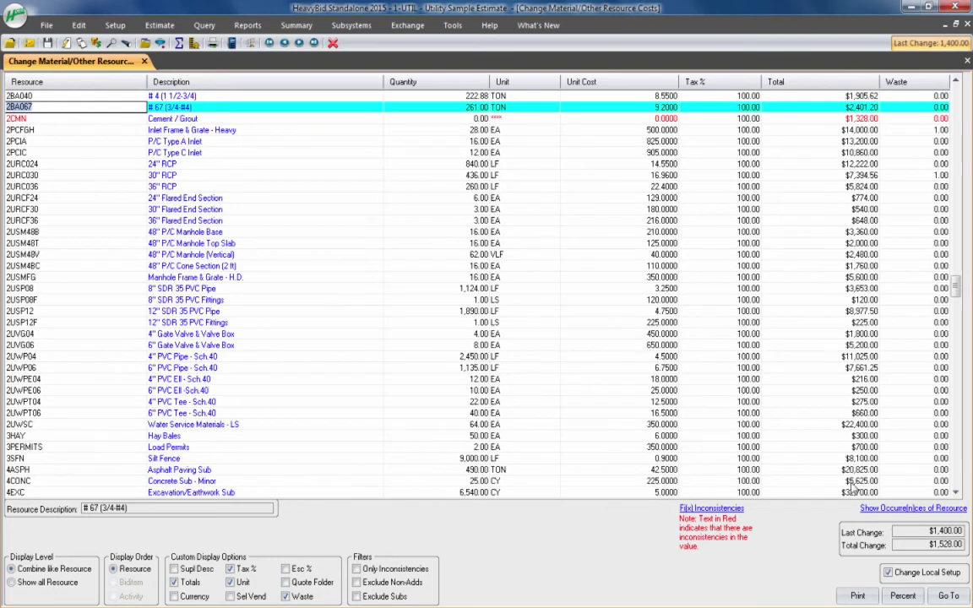
left_click(879, 509)
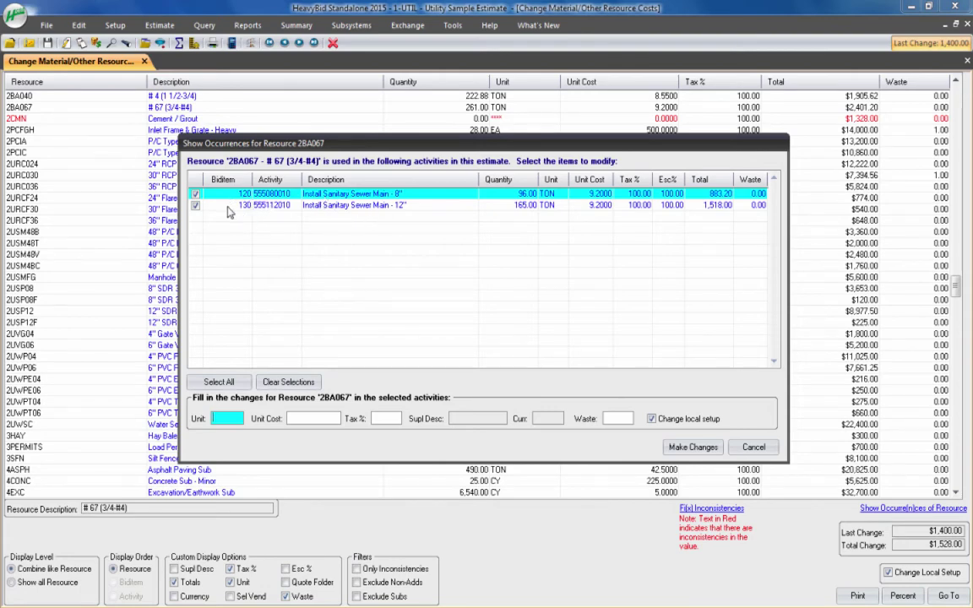
left_click(753, 447)
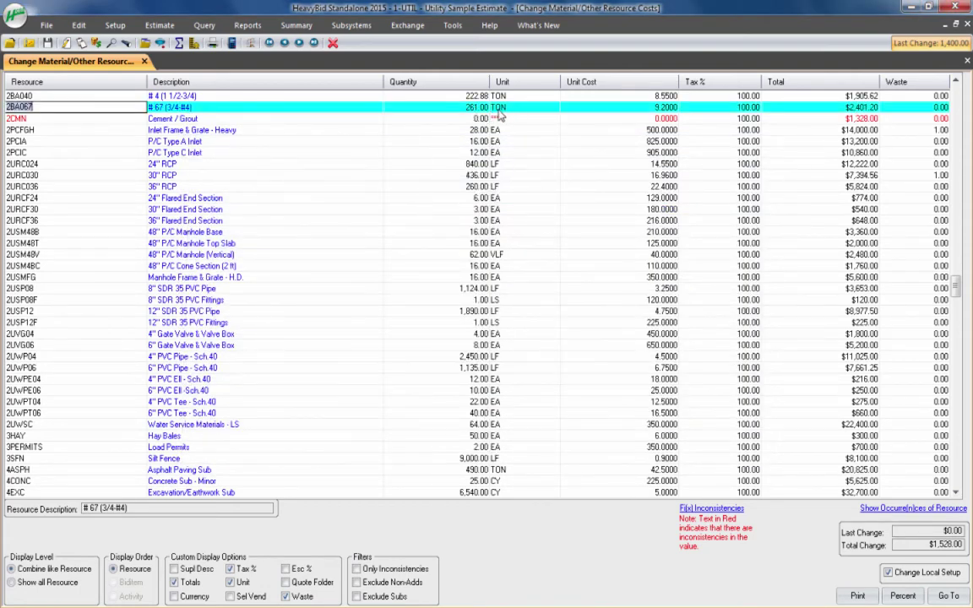
Step: Set the 2BA067 # 67 (3/4-#4) unit cost to 10.0000
left_click(582, 106)
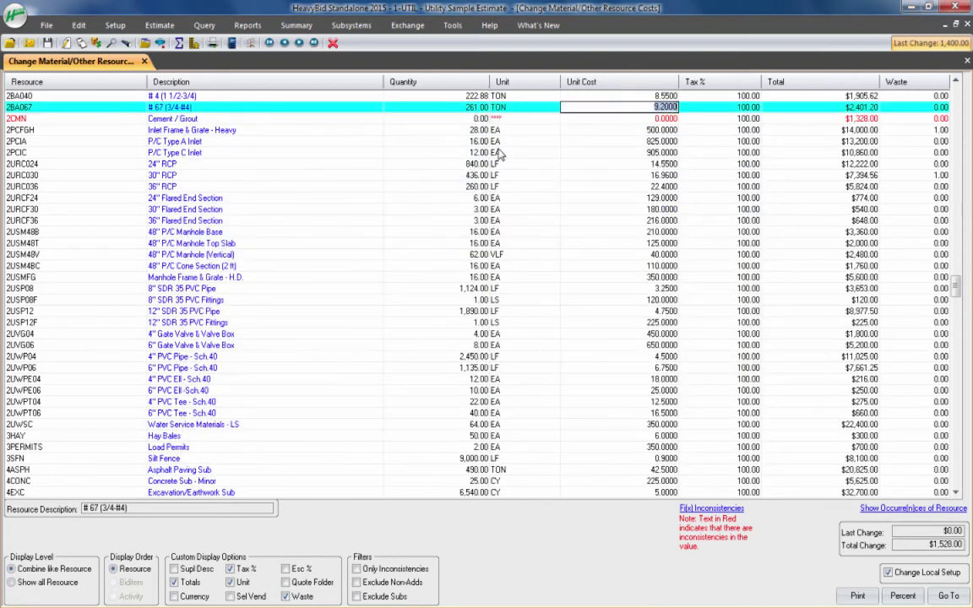
type("10")
key("Return")
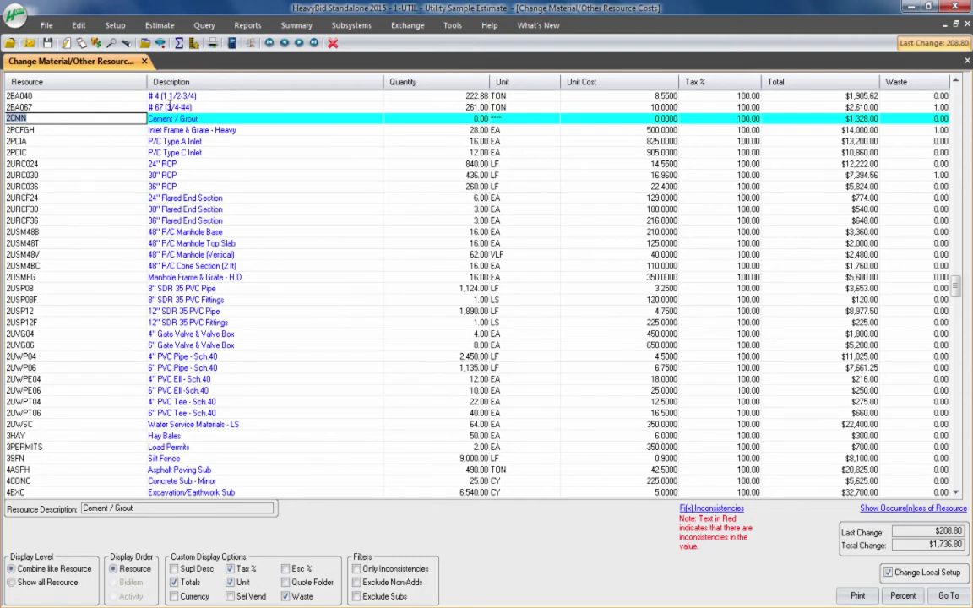
Step: Recheck the 2BA067, Cement / Grout and Inlet Frame rows, ending on Cement / Grout's unit cost
left_click(87, 106)
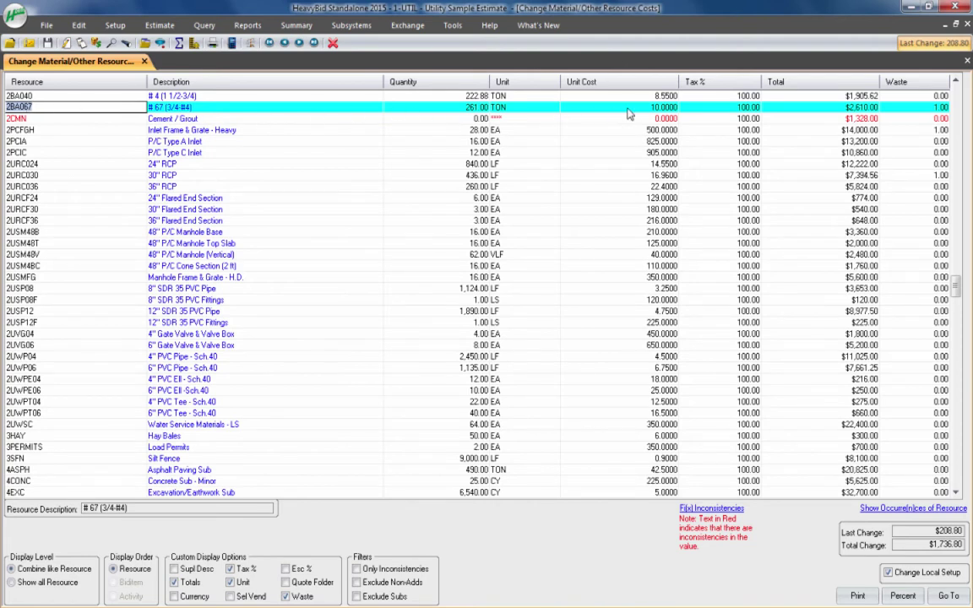
left_click(596, 107)
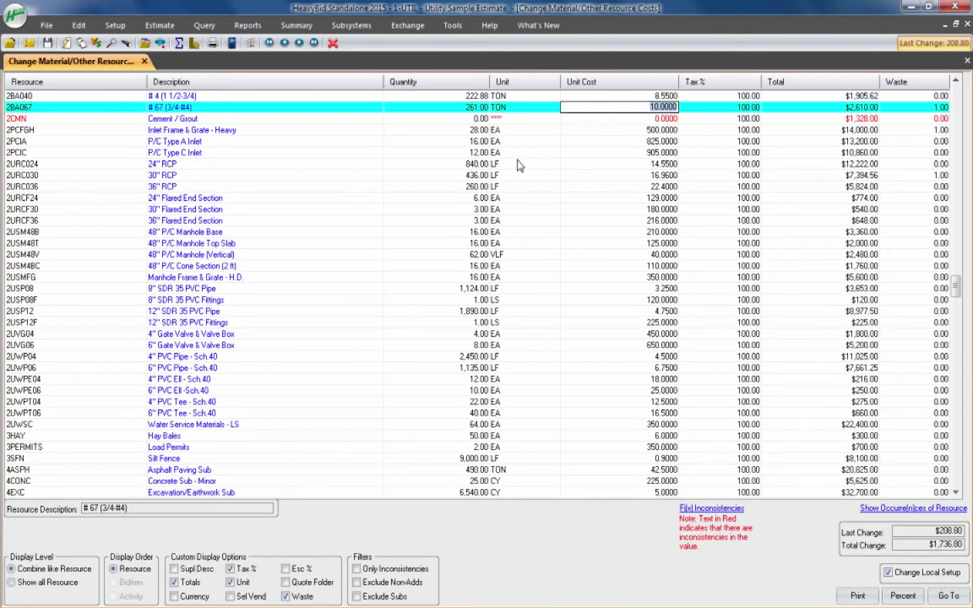
left_click(47, 118)
left_click(49, 132)
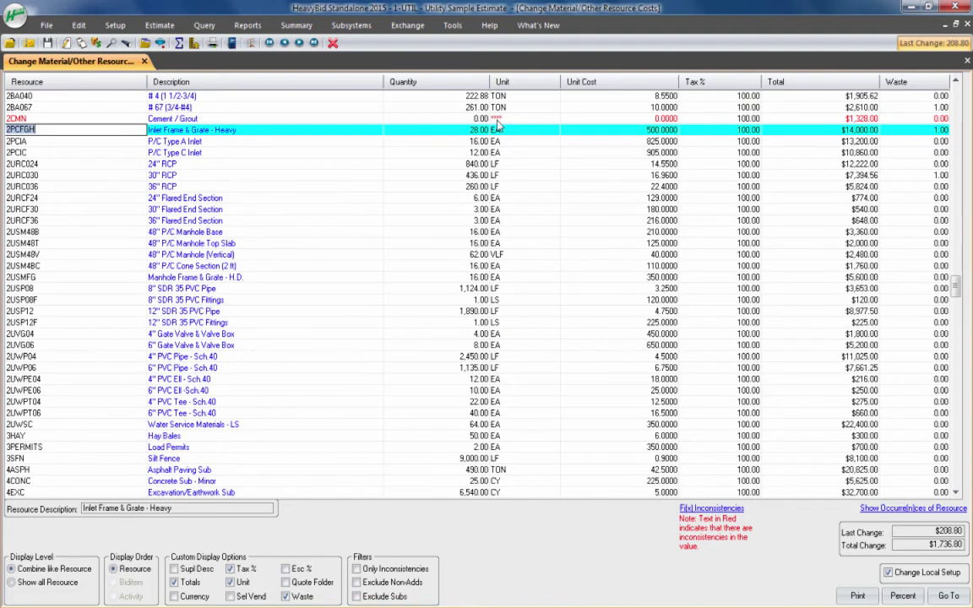
left_click(634, 119)
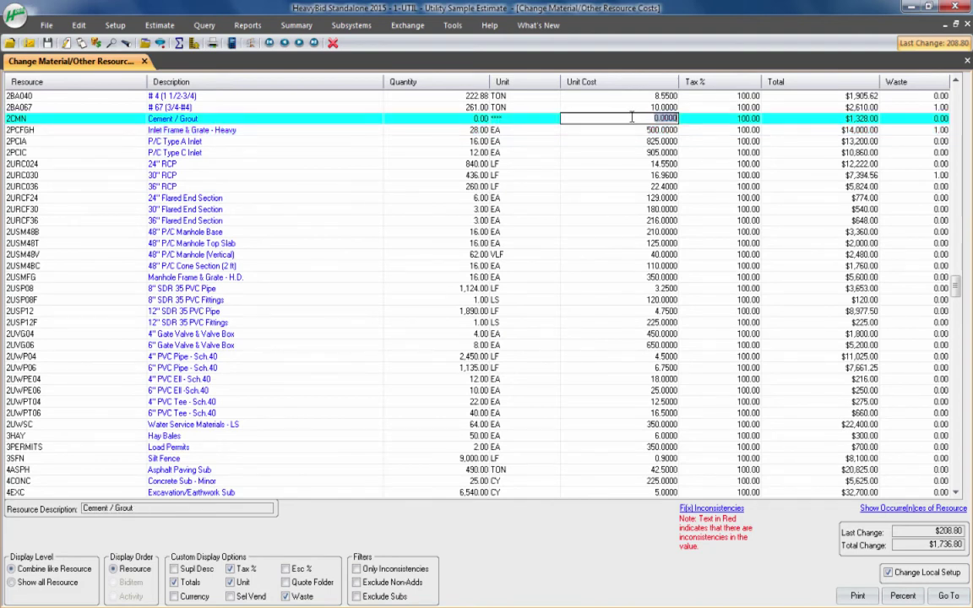
Step: Filter to Only Inconsistencies, toggling Exclude Subs on and back off, leaving just Cement / Grout
left_click(358, 570)
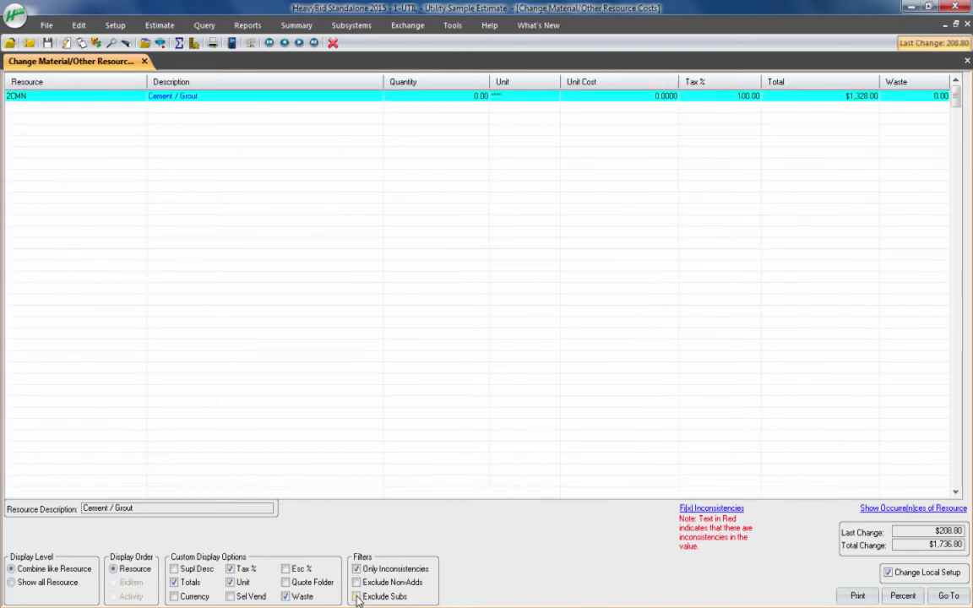
left_click(357, 598)
left_click(357, 569)
Step: Fix Cement / Grout in all its activities with unit BAG and unit cost 8
left_click(699, 511)
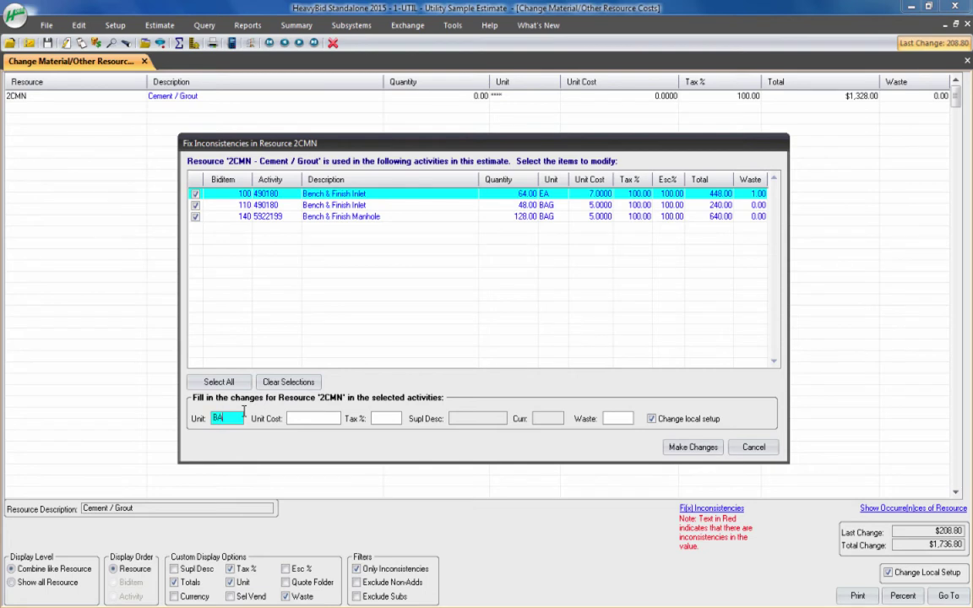
key("Tab")
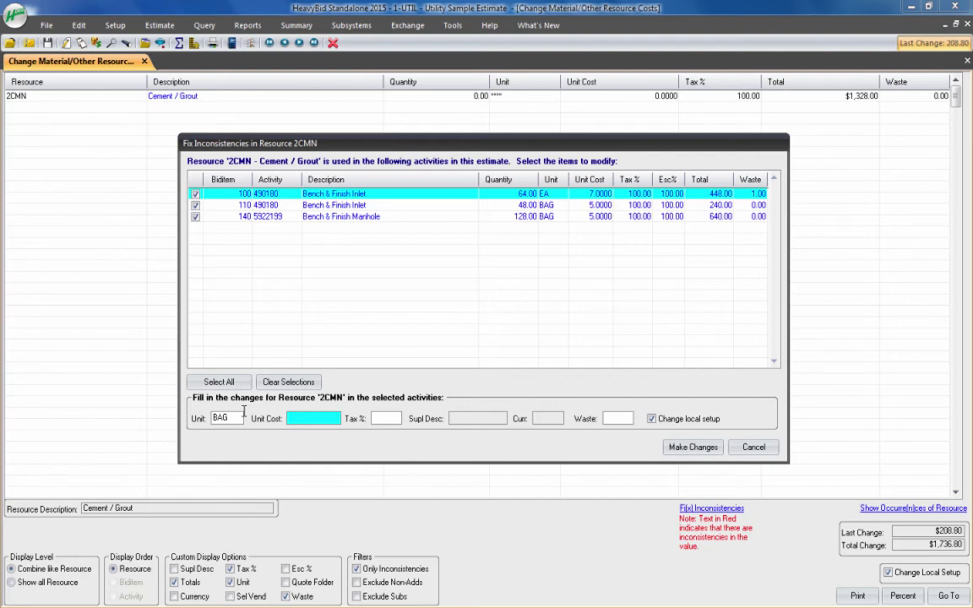
key("Tab")
key("Tab")
key("Tab")
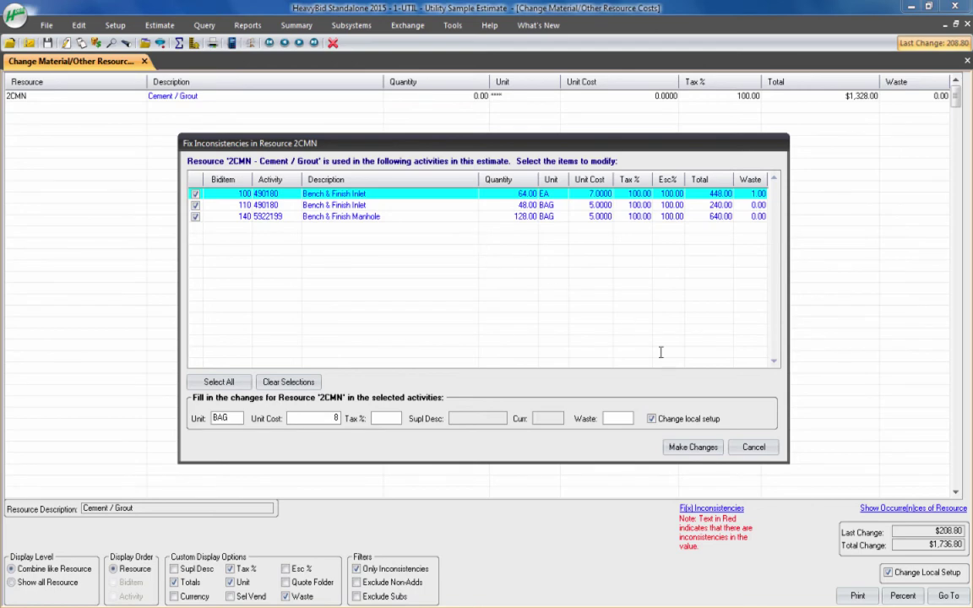
left_click(689, 446)
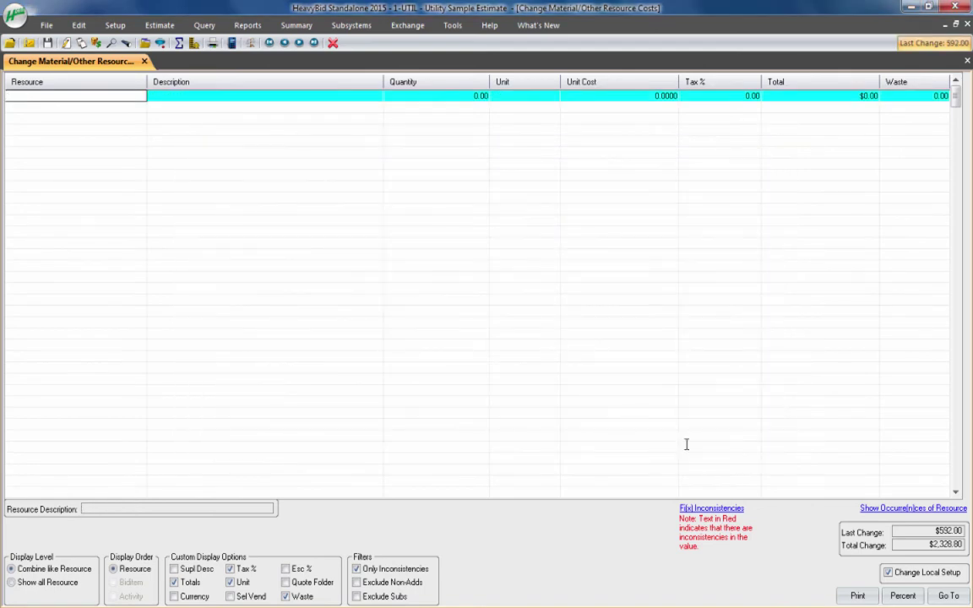
Step: Clear the Only Inconsistencies filter so the full list, including 30" RCP at 16.9600/LF, reappears
left_click(357, 570)
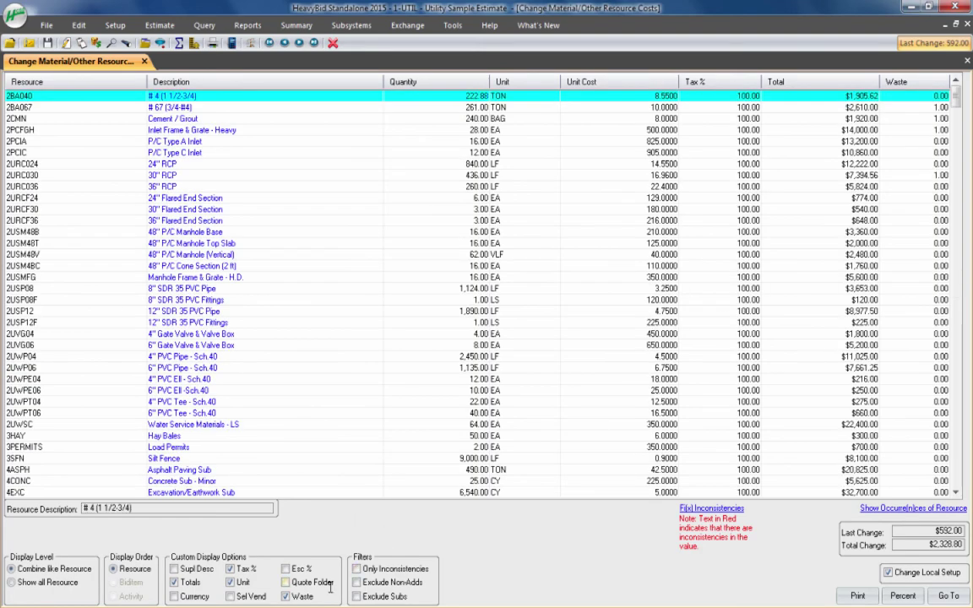
left_click(602, 174)
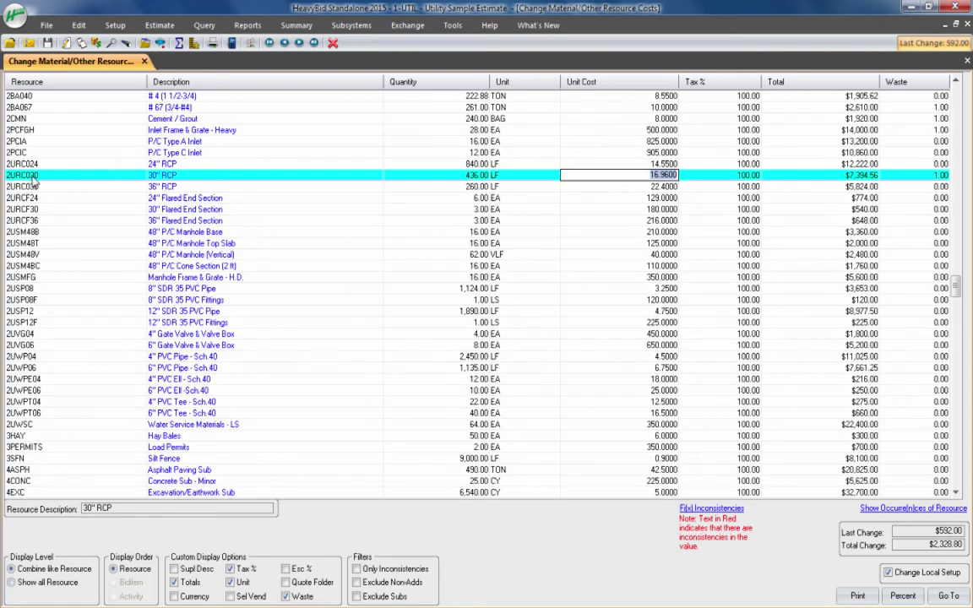
Step: Give P/C Type A Inlet (2PCIA) tax 106% and waste 1.00, totaling $13,992.00
left_click(41, 107)
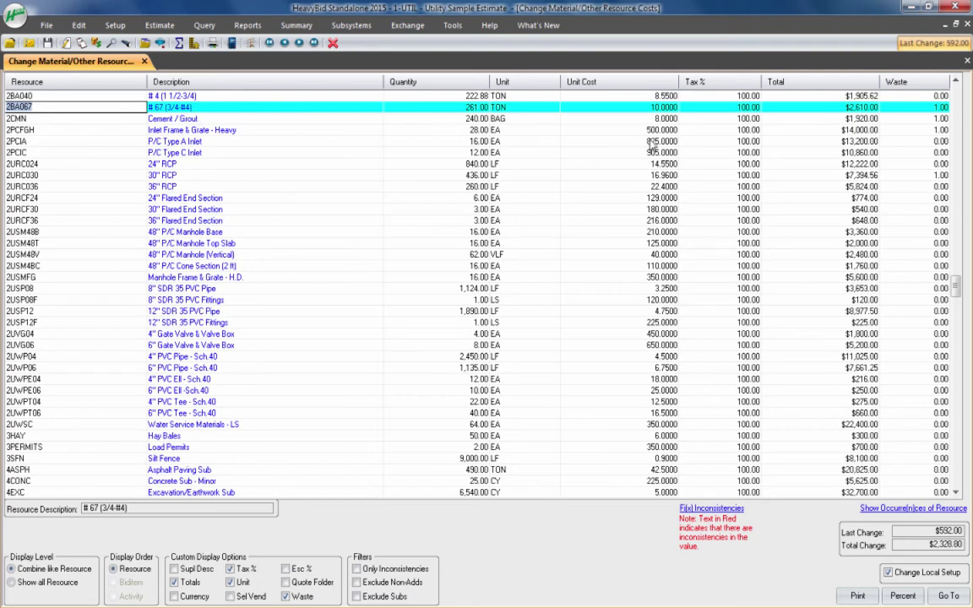
left_click(595, 106)
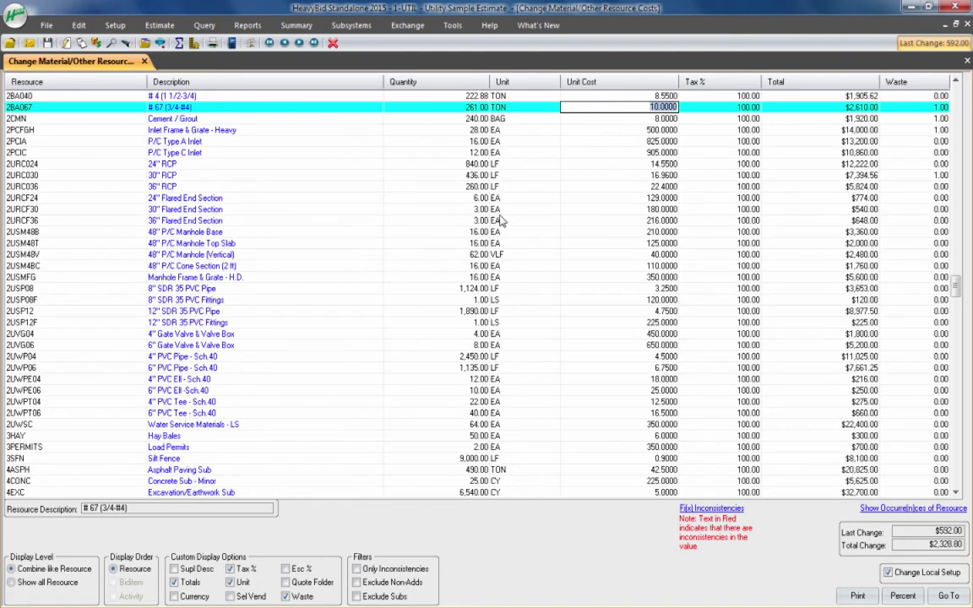
key("Down")
key("Down")
key("Down")
key("Down")
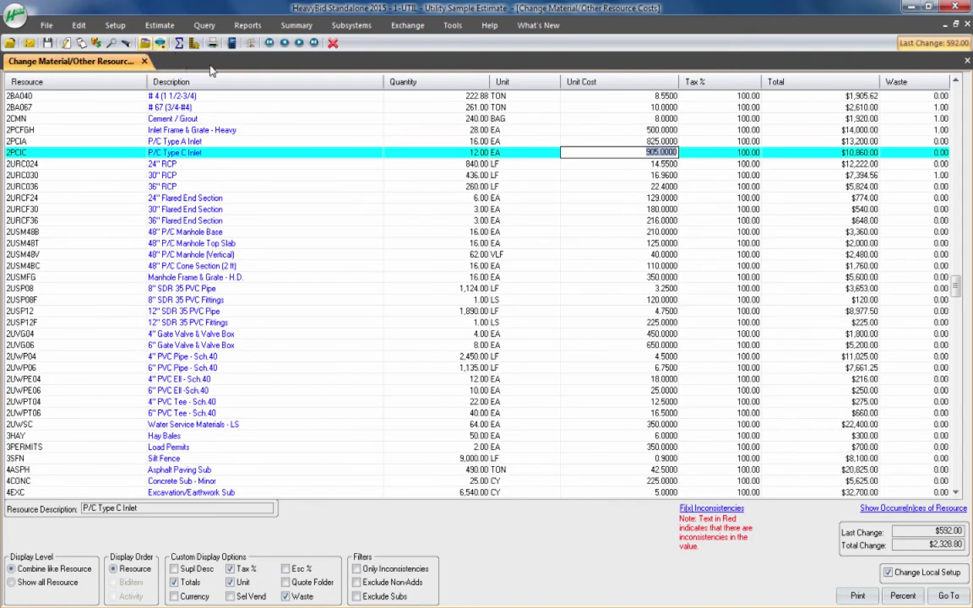
key("Down")
key("Down")
key("Down")
key("Down")
key("Down")
key("Down")
key("Down")
key("Down")
key("Down")
key("Down")
key("Down")
key("Down")
key("Down")
key("Down")
key("Down")
key("Down")
key("Down")
key("Down")
key("Down")
key("Down")
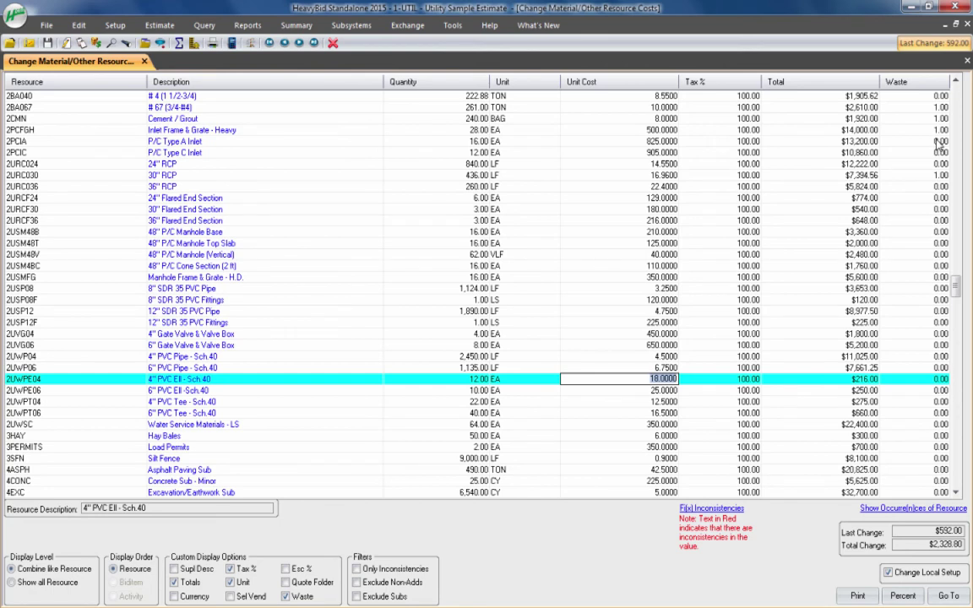
left_click(724, 118)
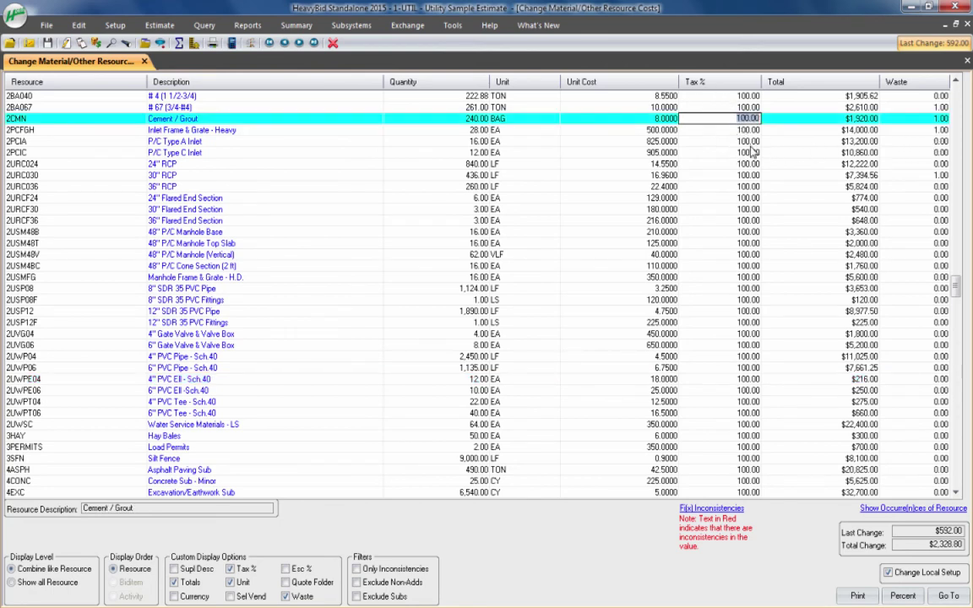
left_click(749, 145)
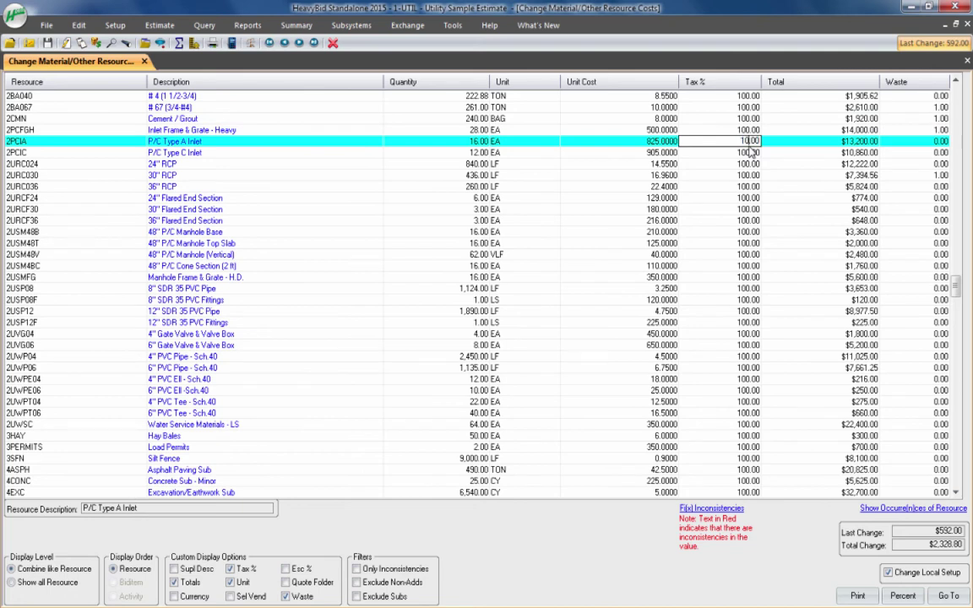
key("Tab")
type("1")
key("Tab")
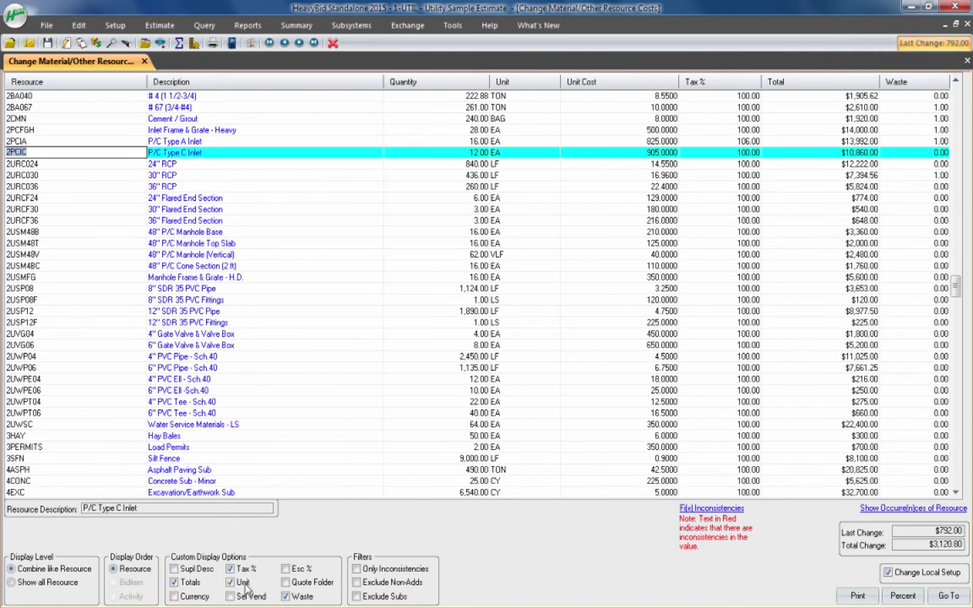
Step: Turn on the Supl Desc, Totals, Esc %, Sel Vend and Quote Folder display columns
left_click(174, 569)
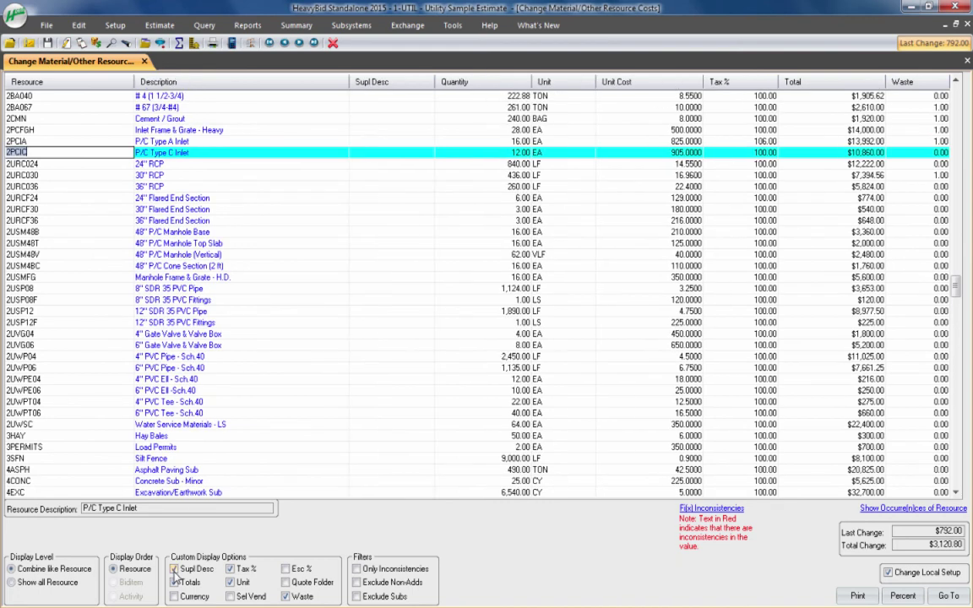
left_click(174, 582)
left_click(285, 570)
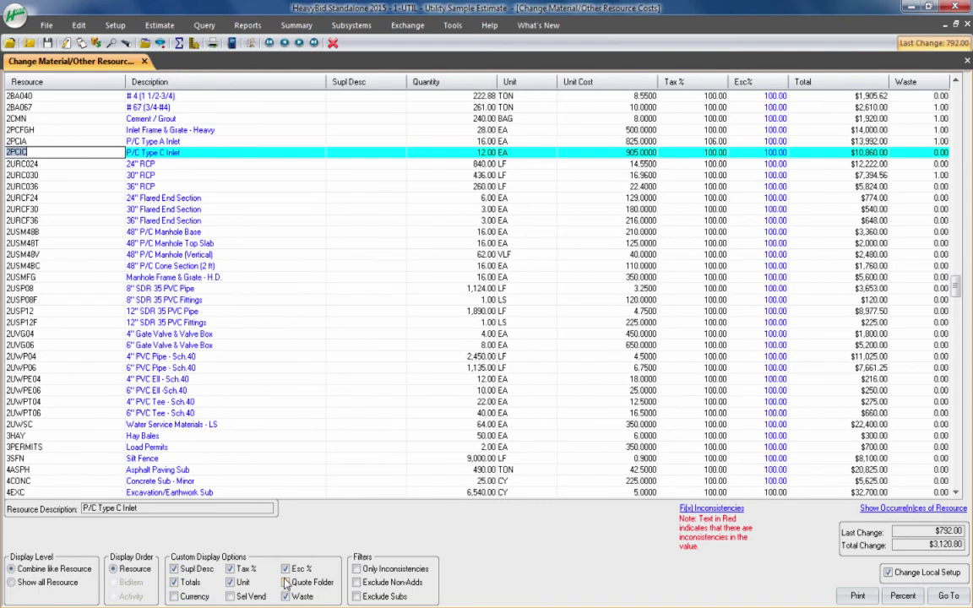
left_click(230, 596)
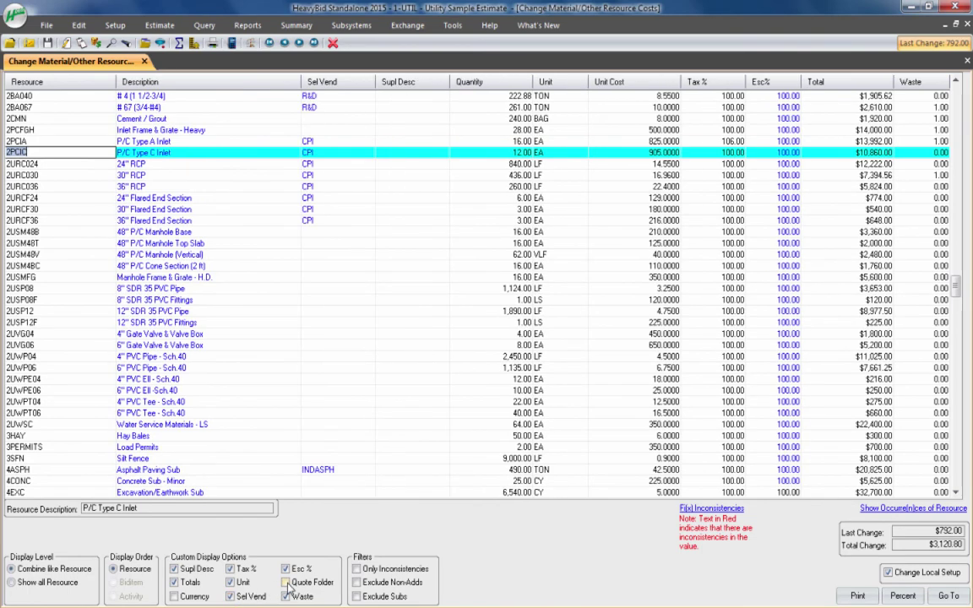
left_click(285, 582)
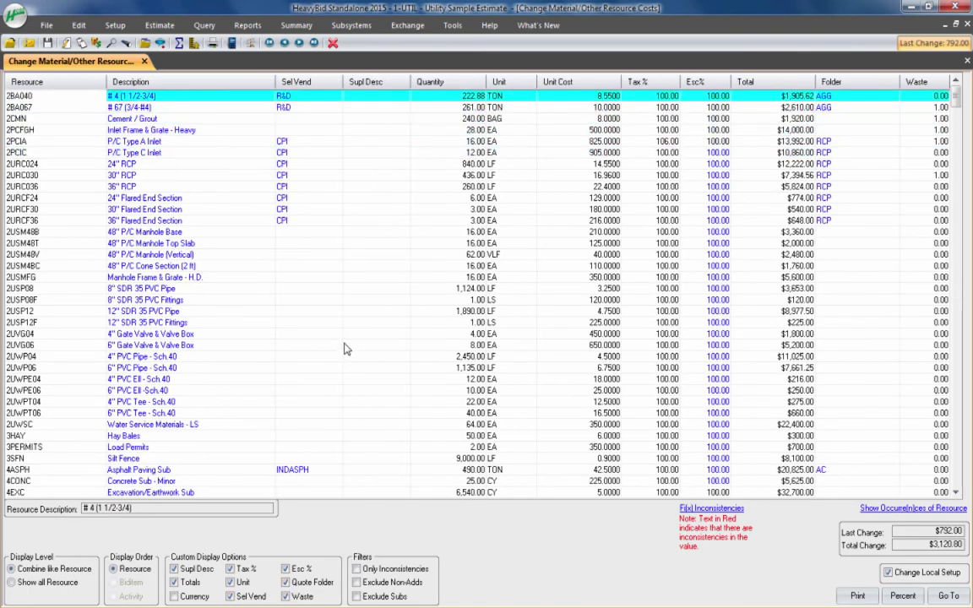
left_click(293, 166)
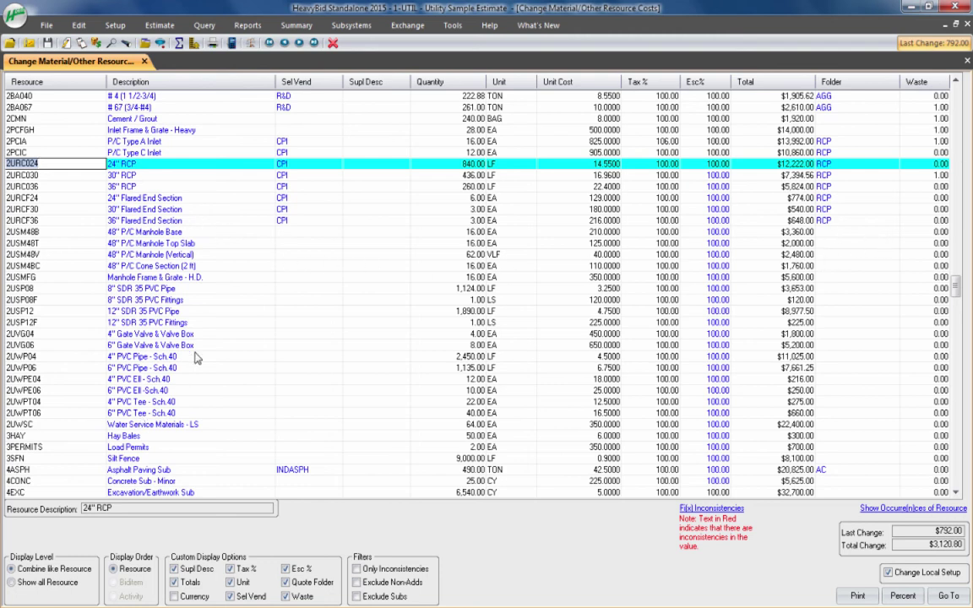
left_click(32, 267)
right_click(30, 267)
right_click(20, 255)
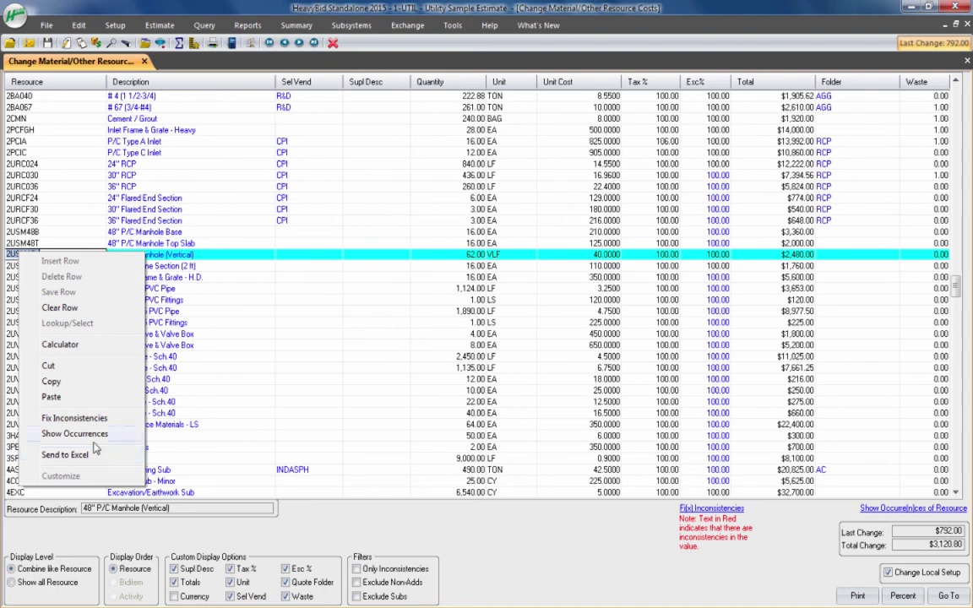
left_click(667, 277)
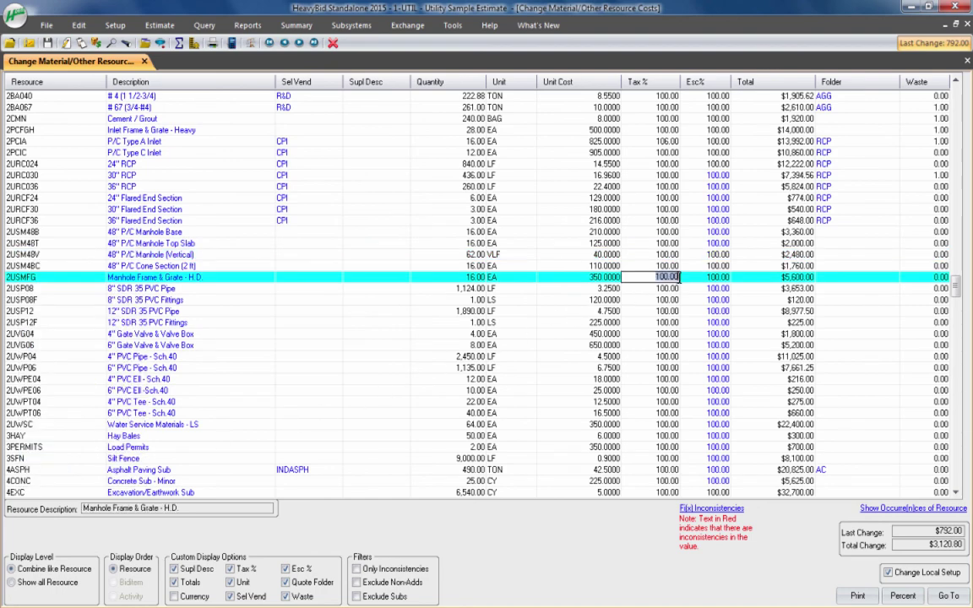